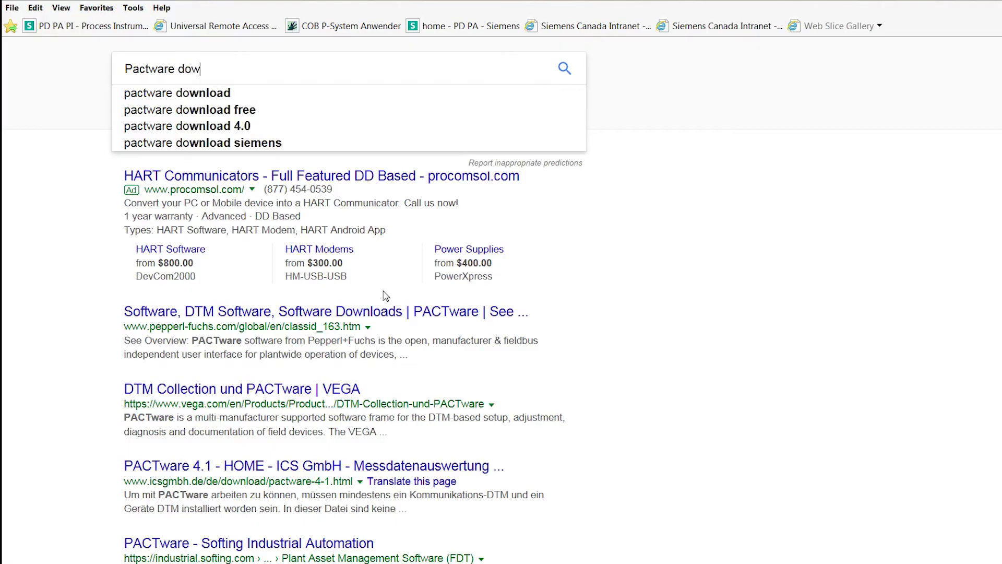
- Enter 'Pactware download' in the Google search box
type("oad")
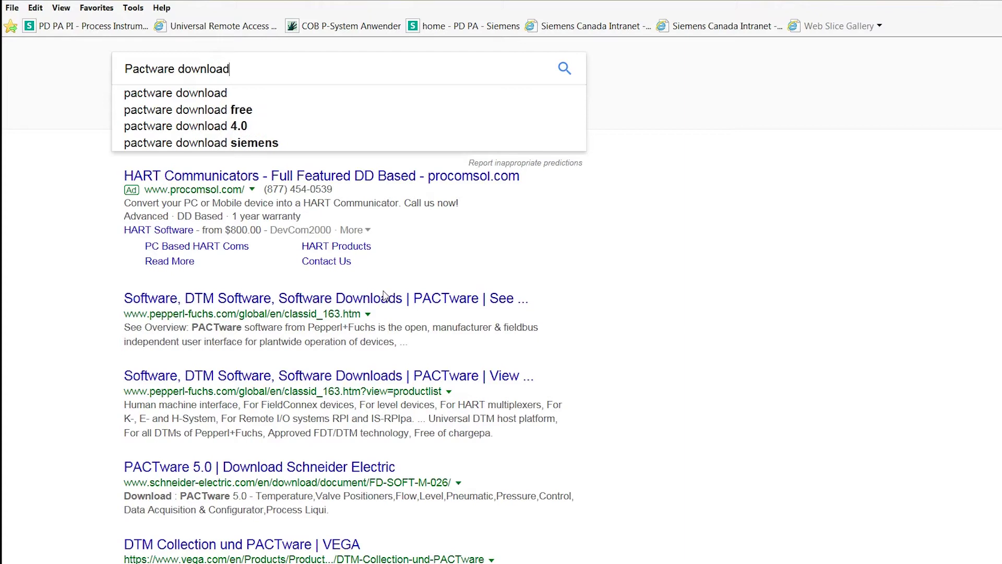
- Run the 'Pactware download' search and browse to Siemens' Guided Wave Radar download entries
key("Return")
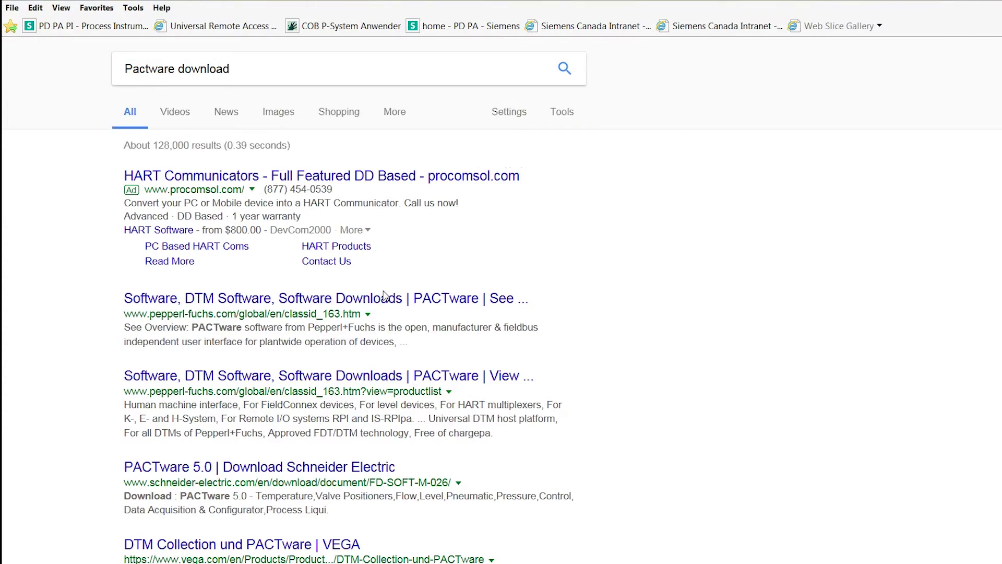
scroll(558, 367, "down", 5)
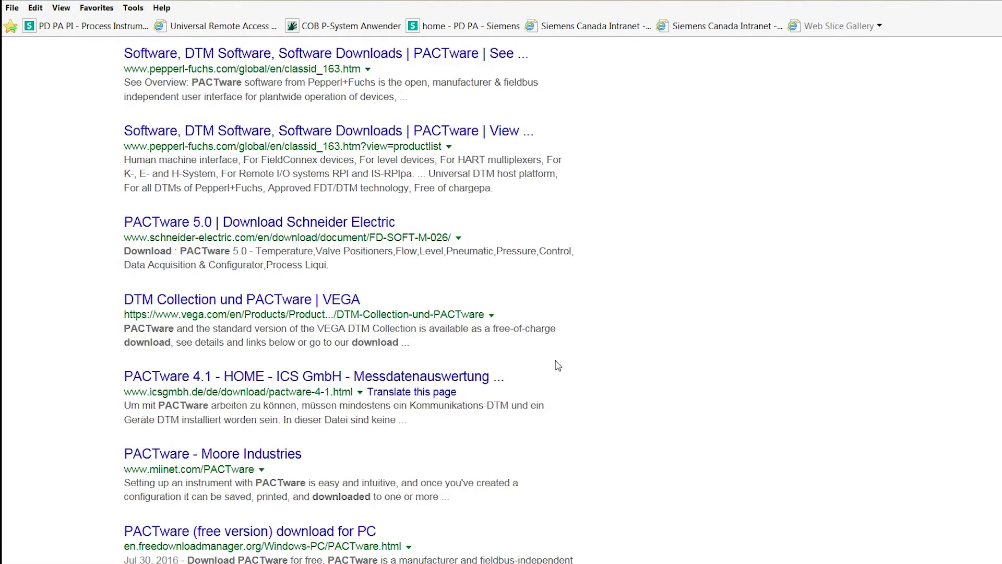
scroll(558, 368, "down", 3)
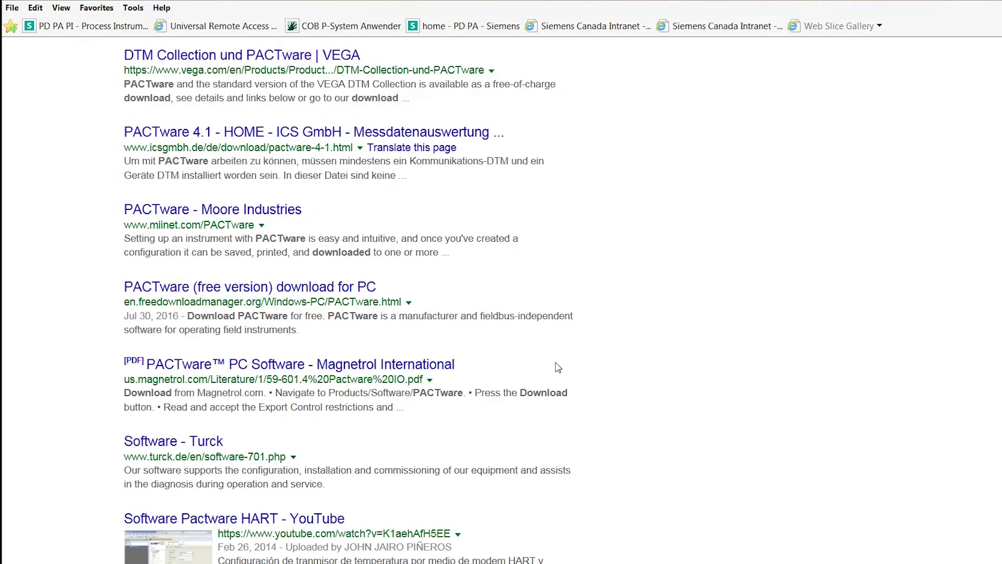
scroll(558, 368, "up", 7)
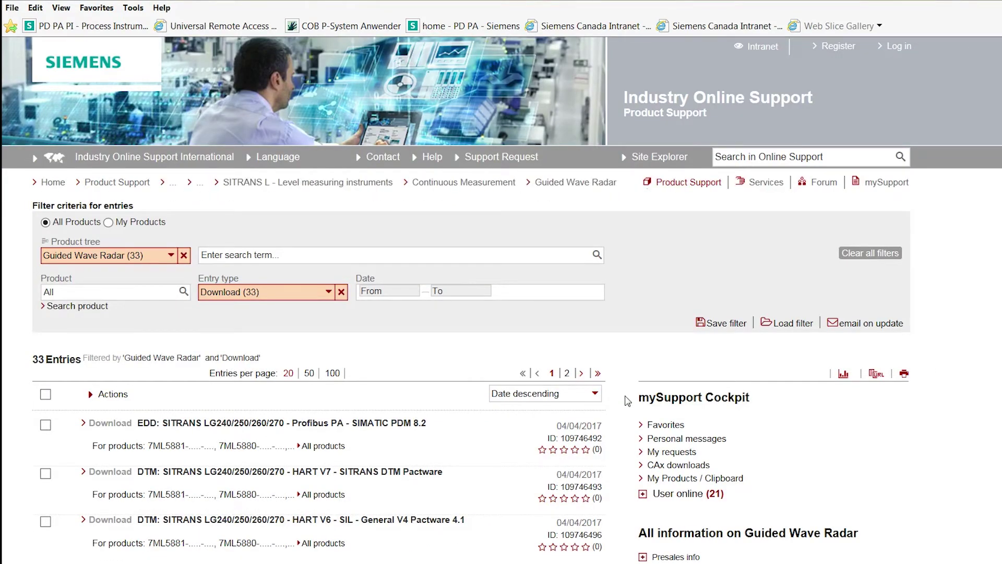
- Open the 'DTM: SITRANS LG240/250/260/270 - LG USB communicator' download entry from the Siemens list
scroll(628, 401, "down", 2)
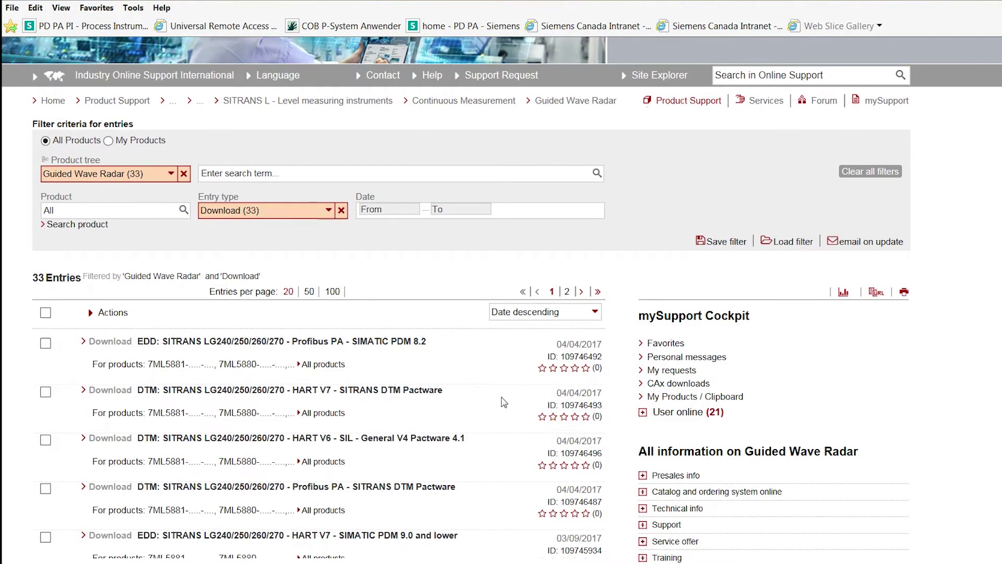
scroll(504, 402, "down", 2)
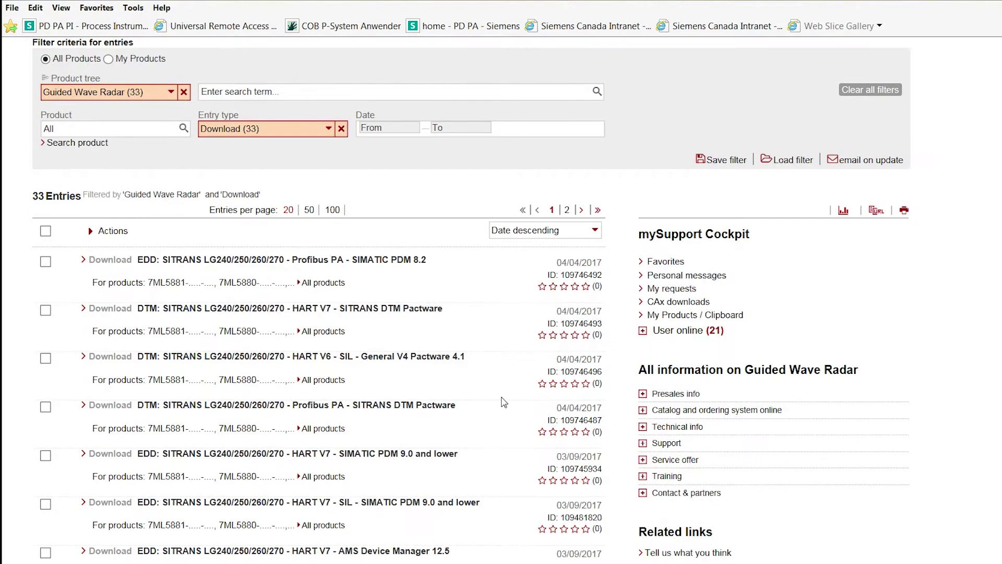
left_click(267, 311)
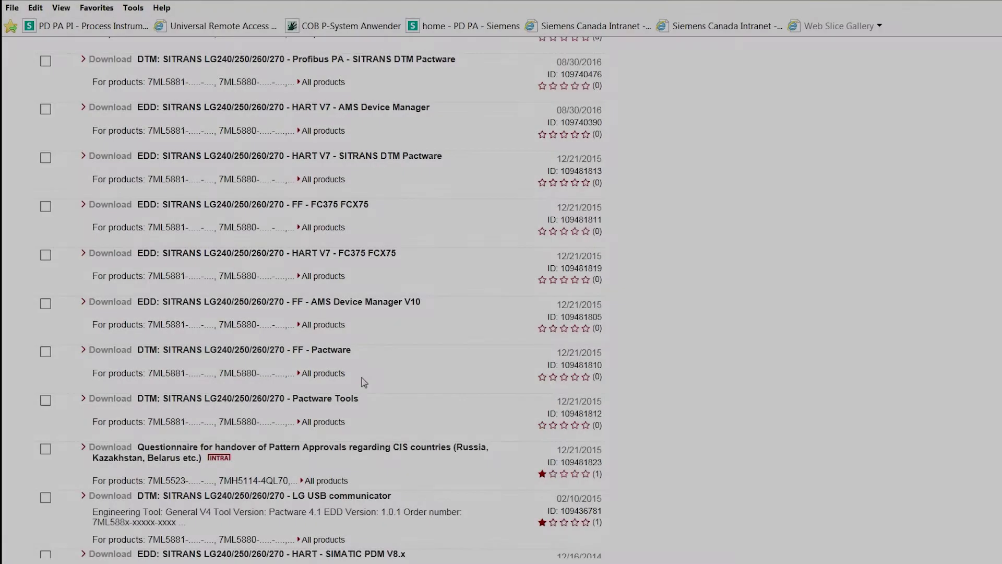
scroll(362, 380, "down", 2)
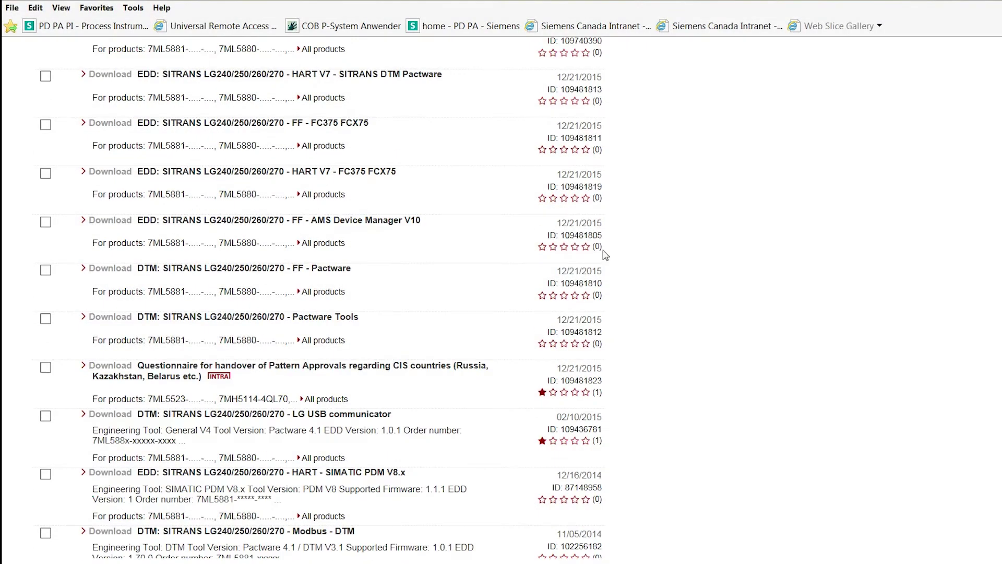
left_click(254, 418)
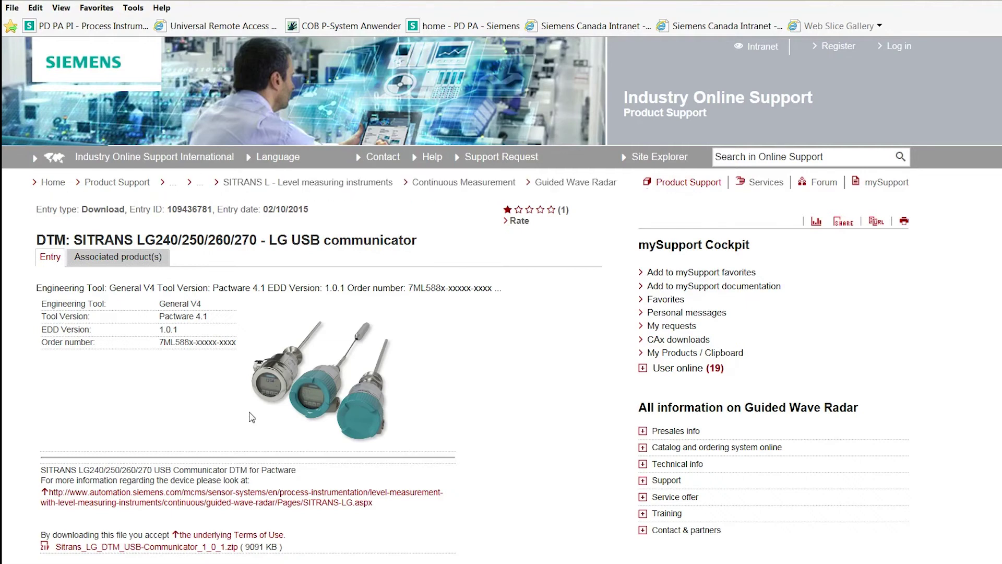
scroll(433, 445, "down", 3)
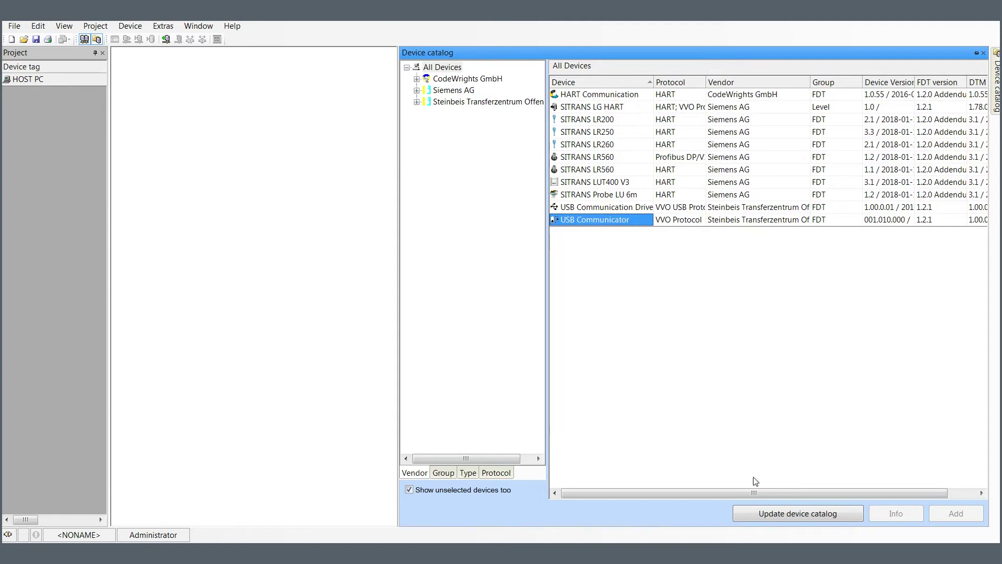
- Create a new PACTware device catalog by scanning the PC for installed DTMs
left_click(784, 512)
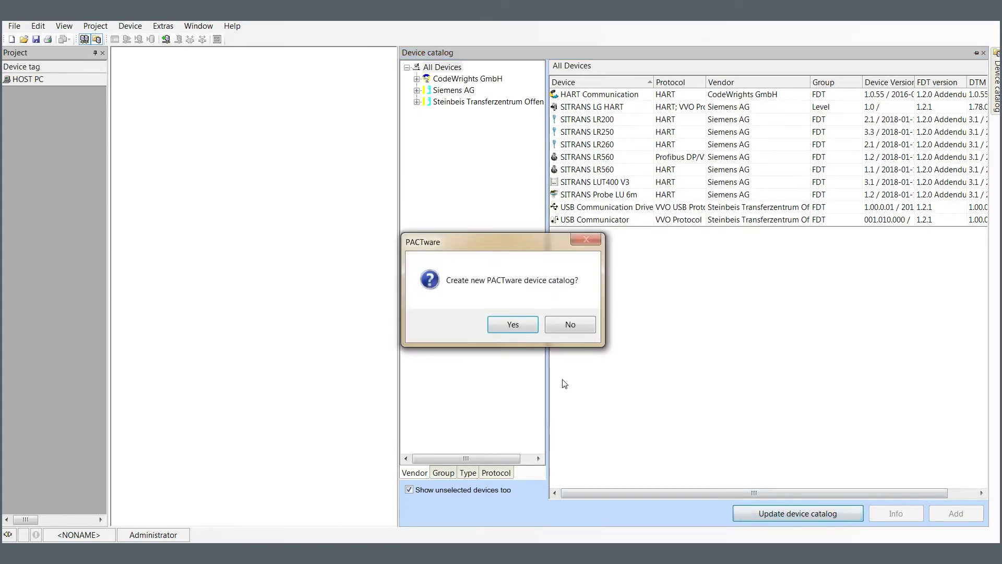
left_click(511, 325)
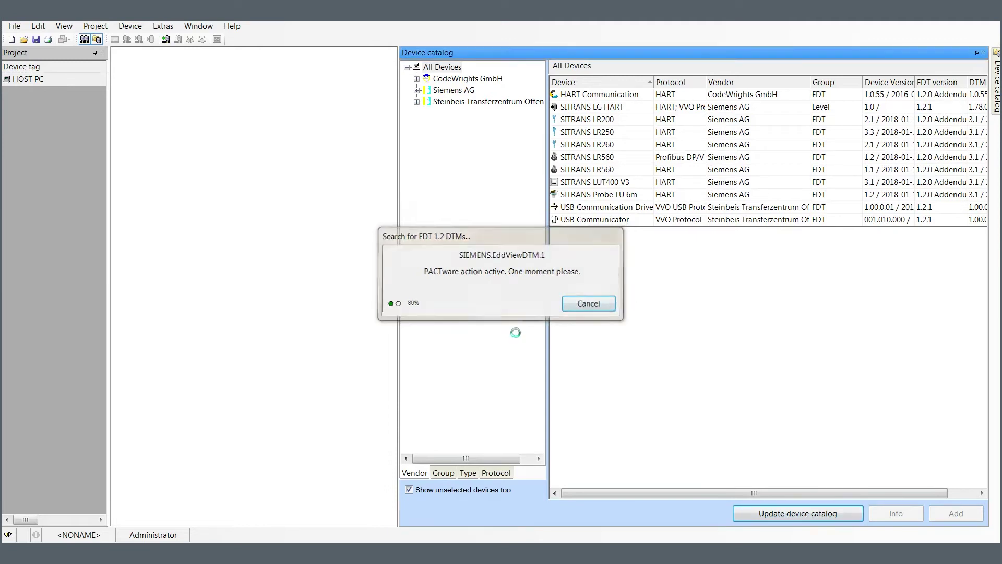
right_click(66, 79)
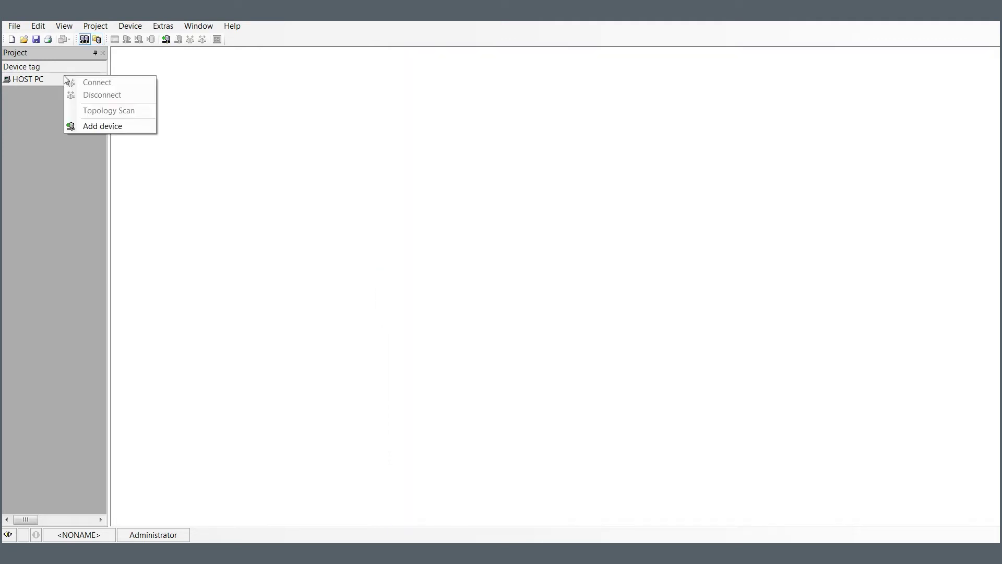
- Add a USB Communicator under HOST PC in the project
left_click(96, 127)
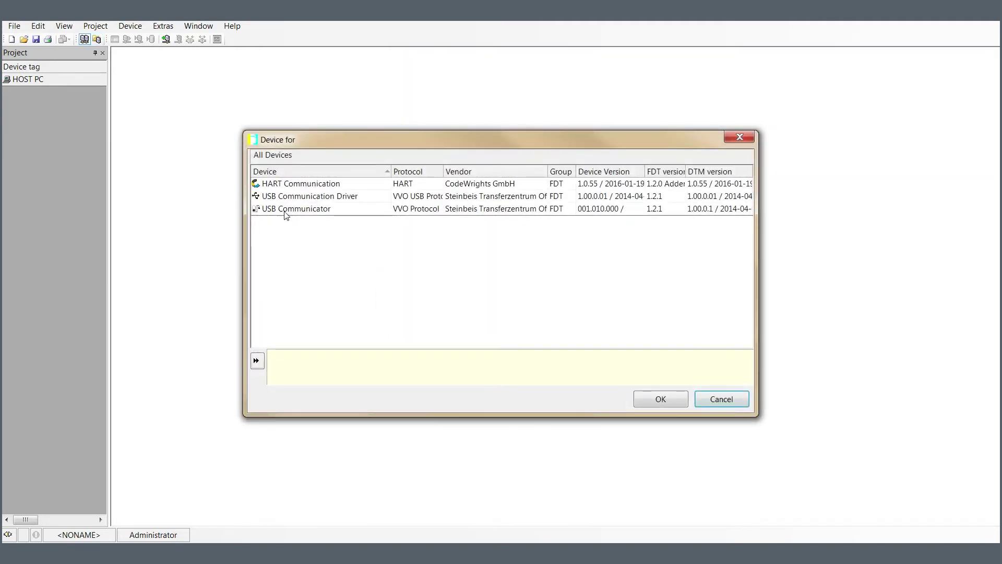
left_click(287, 210)
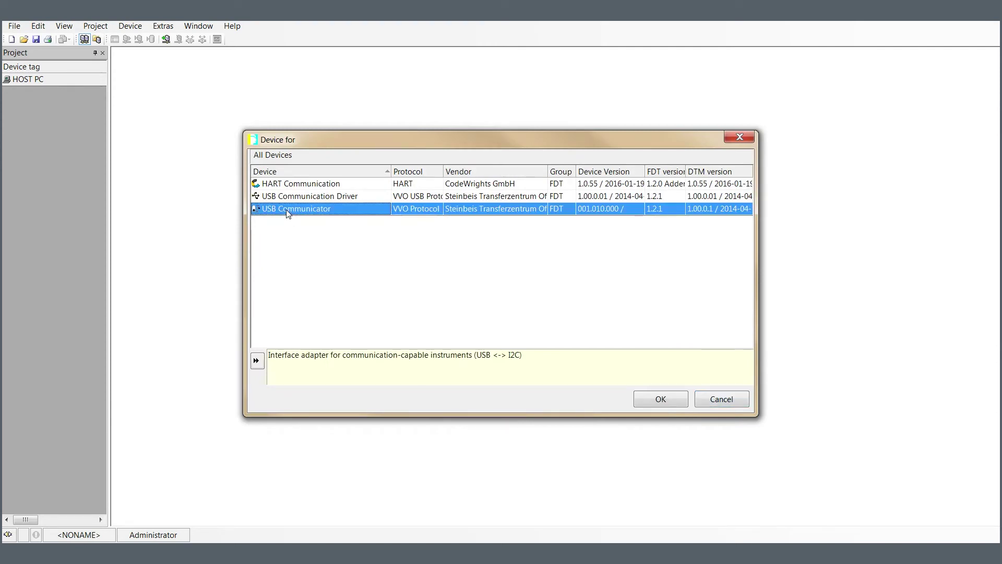
left_click(660, 398)
- Add a SITRANS LG HART device under the USB Communicator
right_click(58, 93)
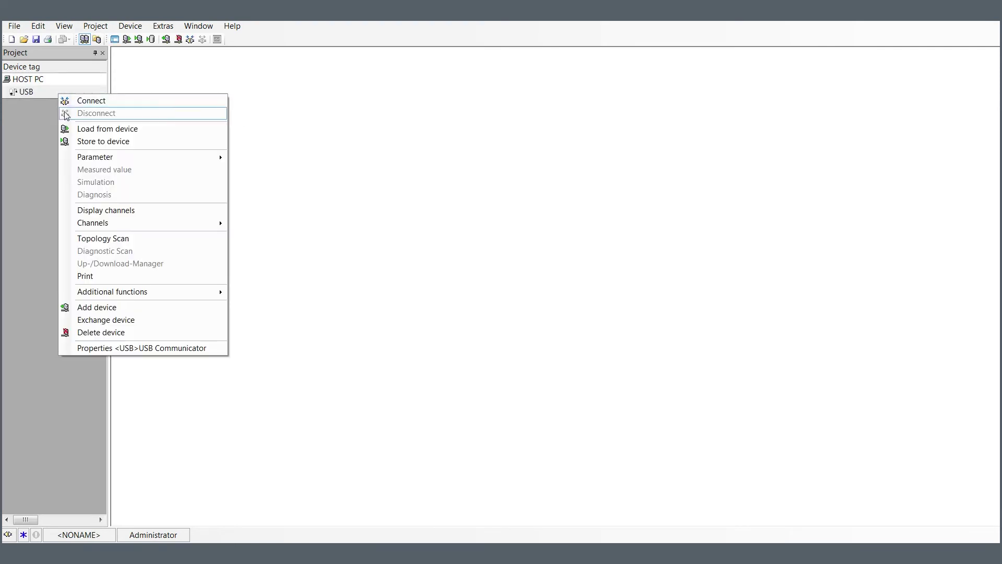
left_click(101, 309)
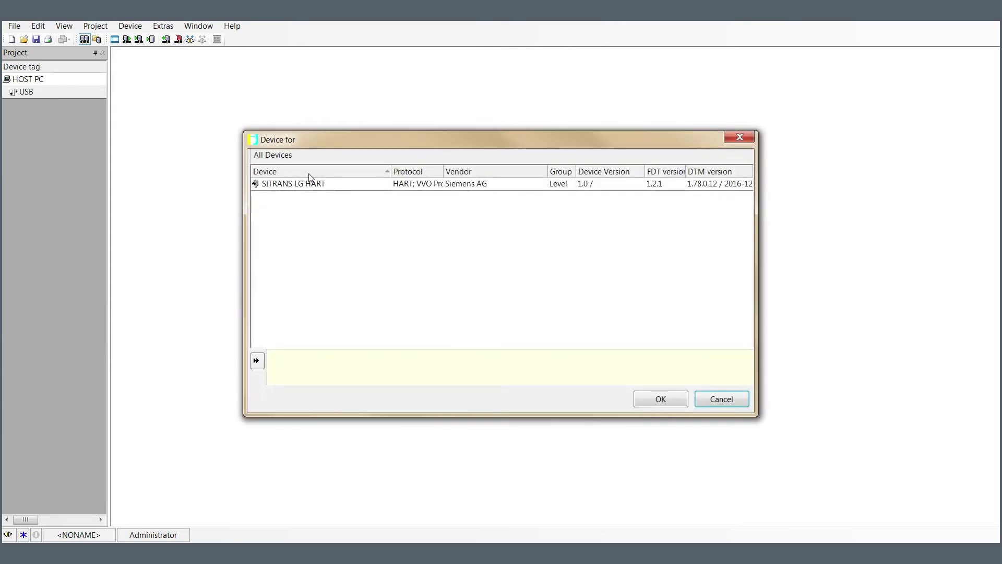
left_click(301, 189)
left_click(660, 399)
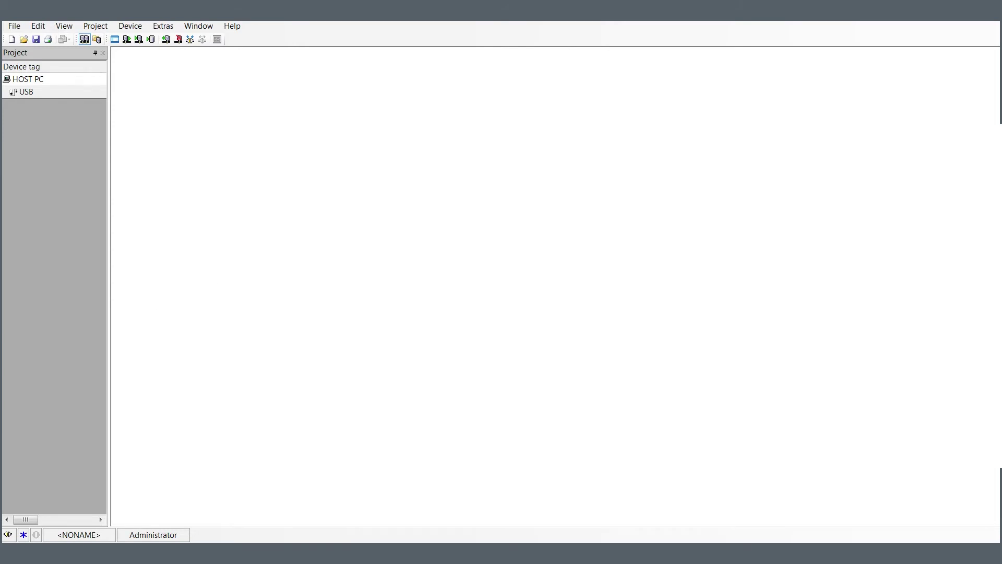
- Connect to the SITRANS LG Sensor and open its online parameterization
right_click(54, 109)
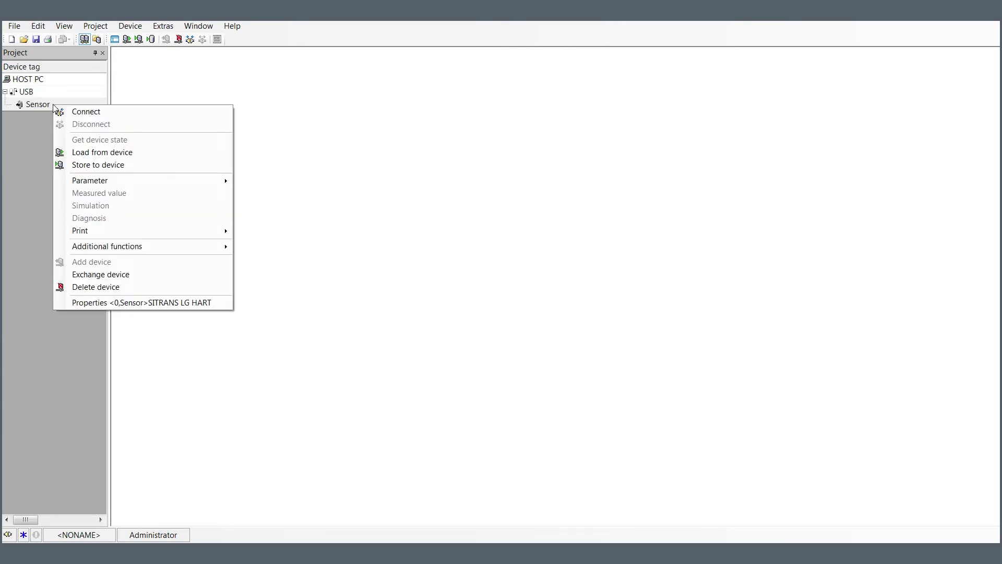
left_click(86, 112)
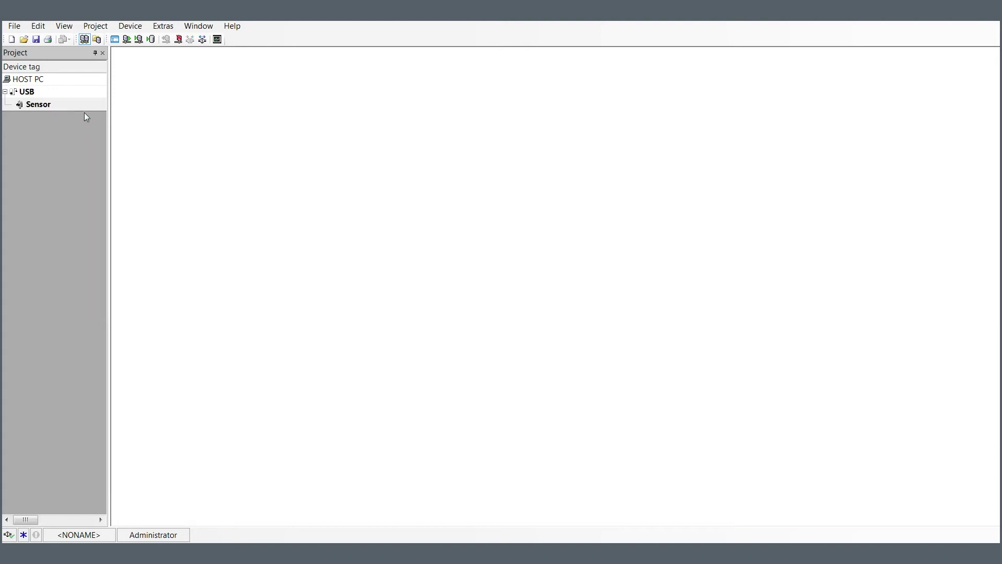
right_click(82, 110)
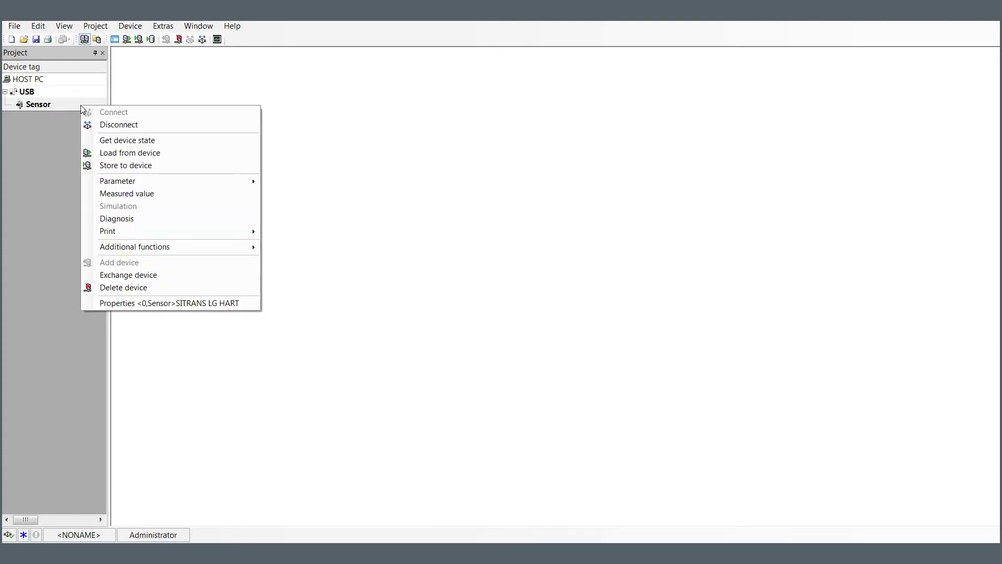
mouse_move(120, 182)
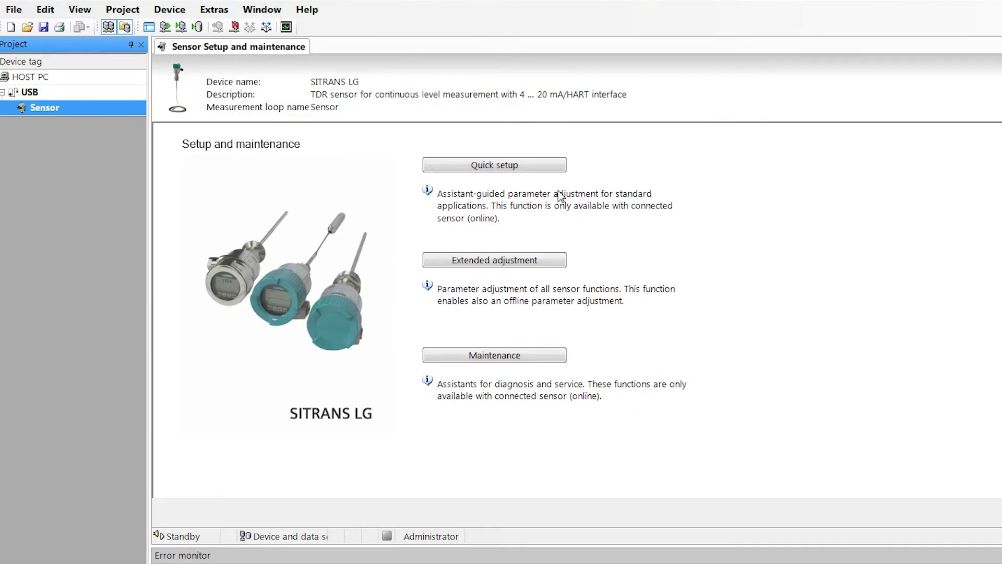
- Launch the Quick setup assistant and advance past its first step
left_click(491, 168)
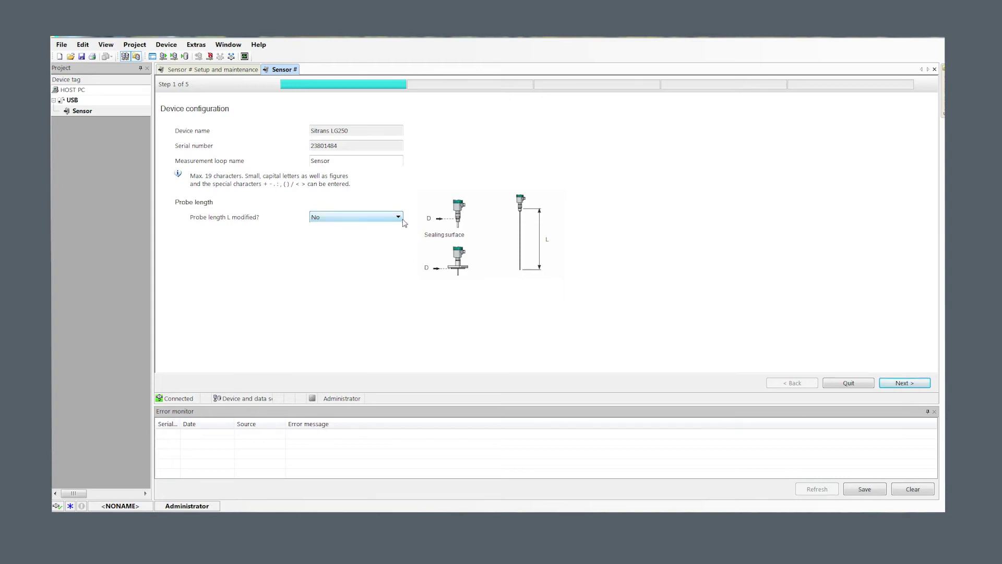
left_click(901, 382)
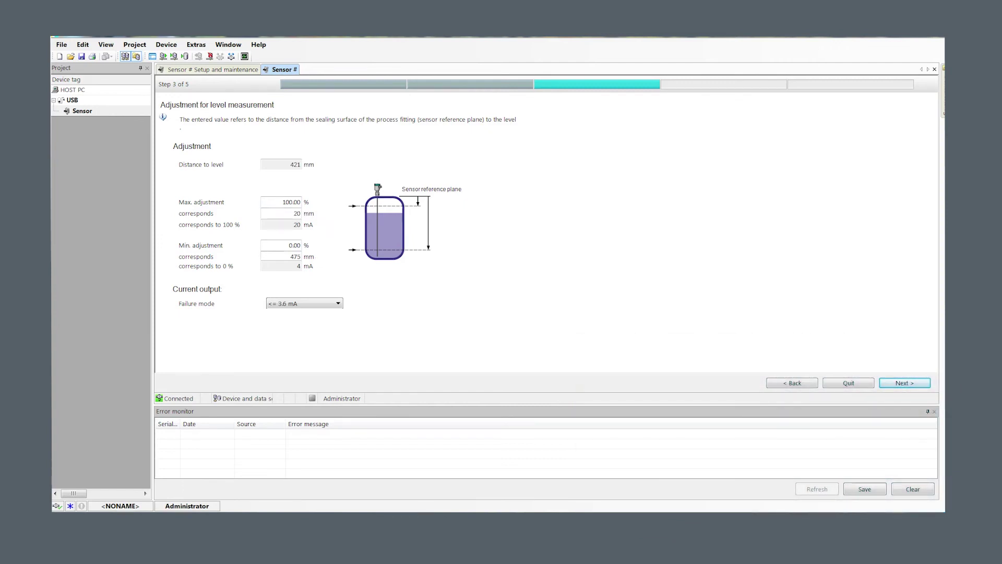
- Write the level adjustment (100 % at 20 mm, 0 % at 475 mm) to the sensor
key("Return")
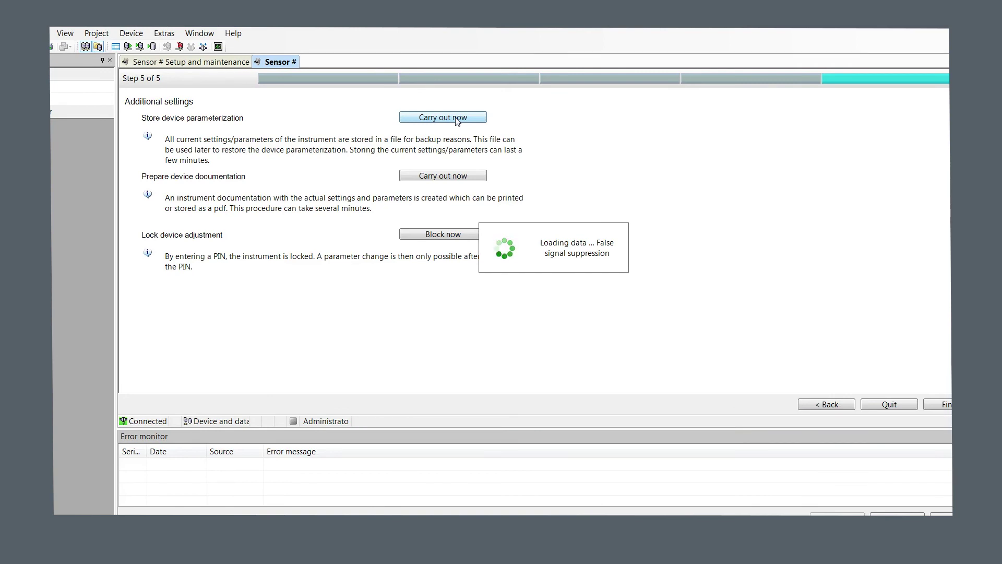
- Store the device parameterization to a file named LD2
left_click(455, 118)
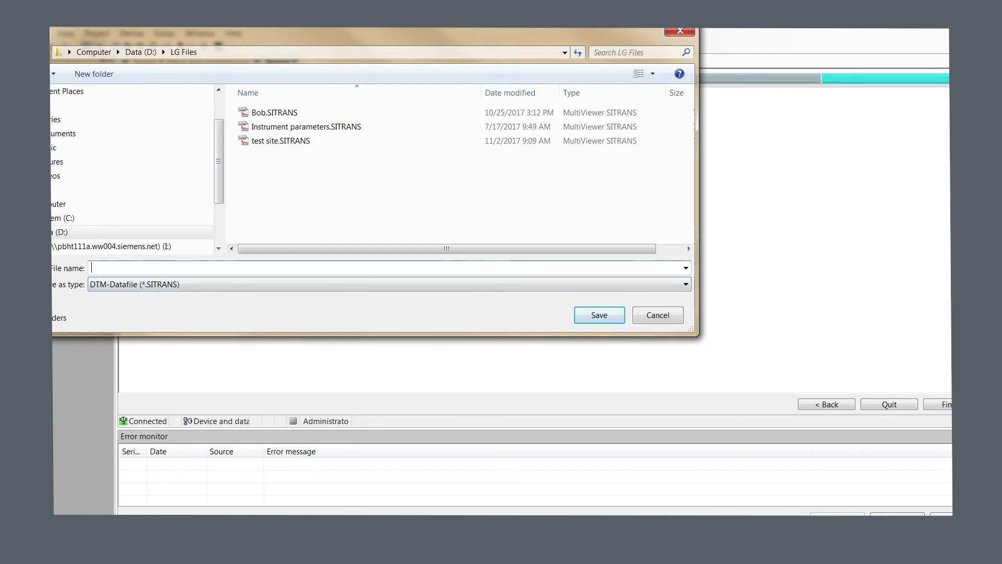
type("LD")
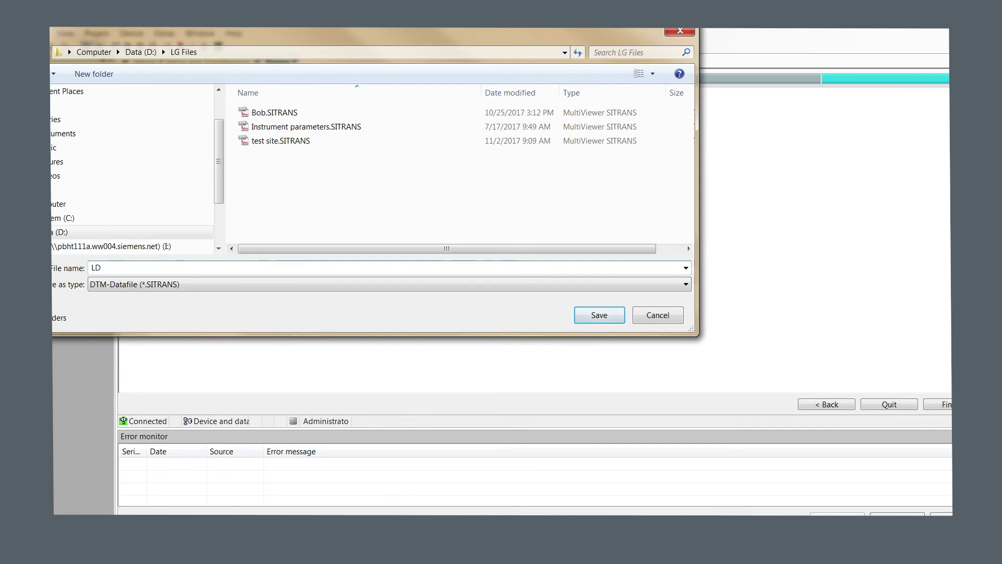
type("2")
left_click(599, 315)
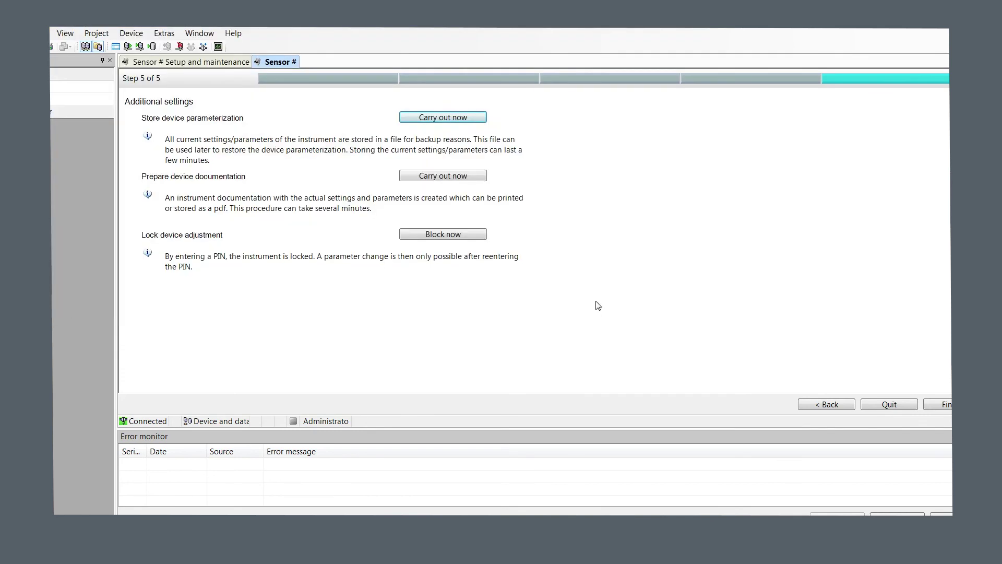
- Generate the sensor documentation and save it as a PDF under its suggested name
left_click(438, 178)
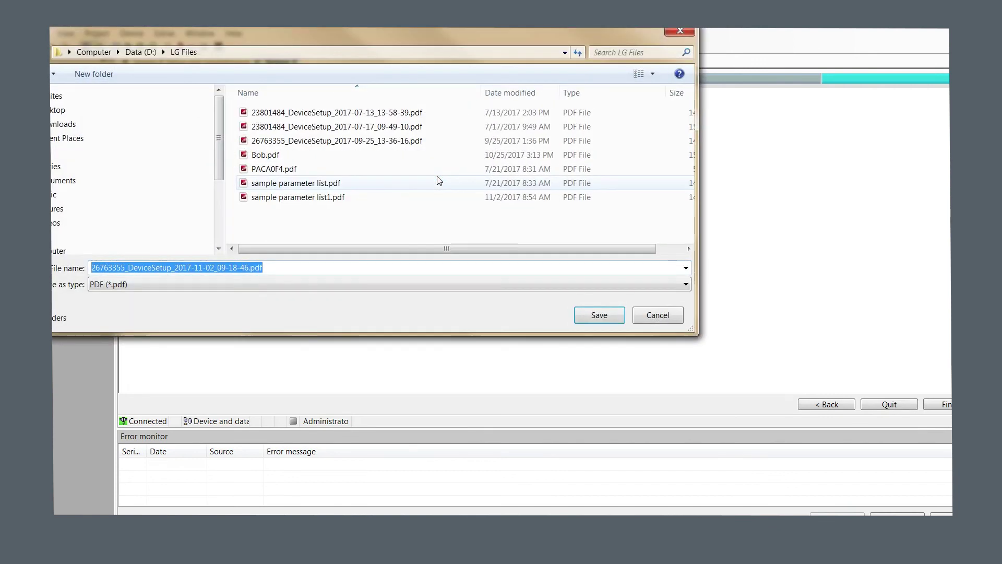
left_click(600, 314)
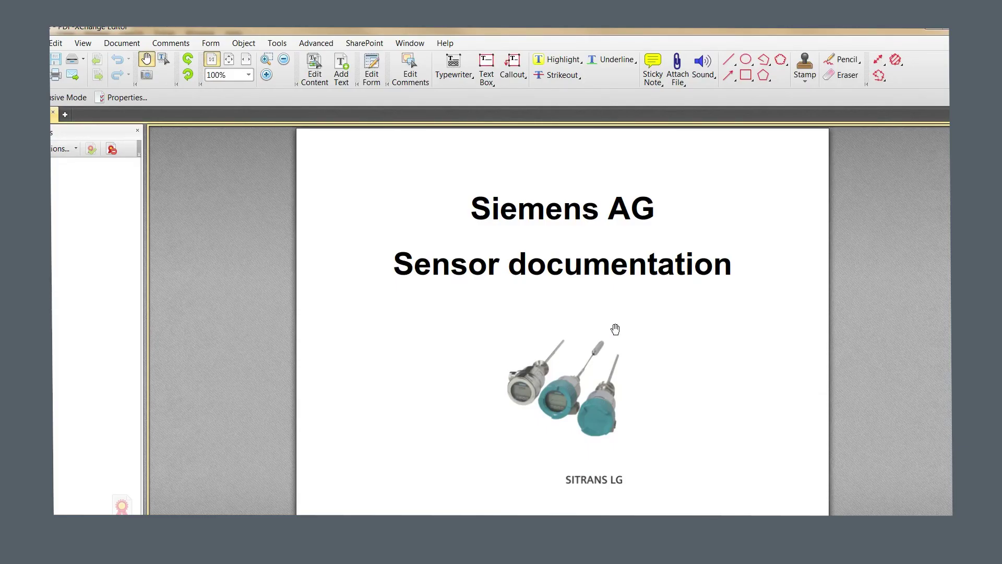
scroll(617, 331, "down", 3)
scroll(618, 331, "up", 3)
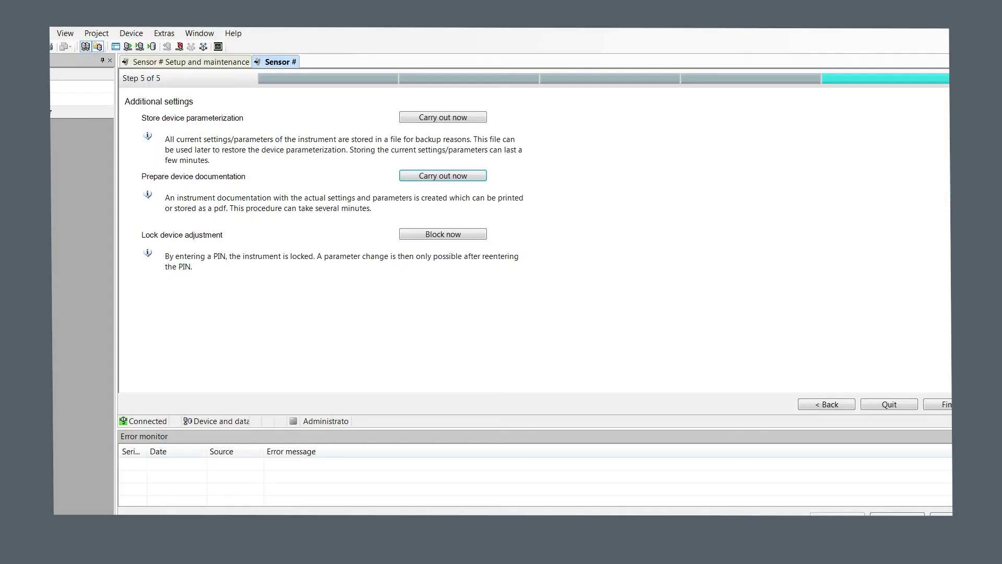
- Cancel the device-lock PIN prompt, leaving the adjustment unlocked, and finish the quick setup
left_click(452, 238)
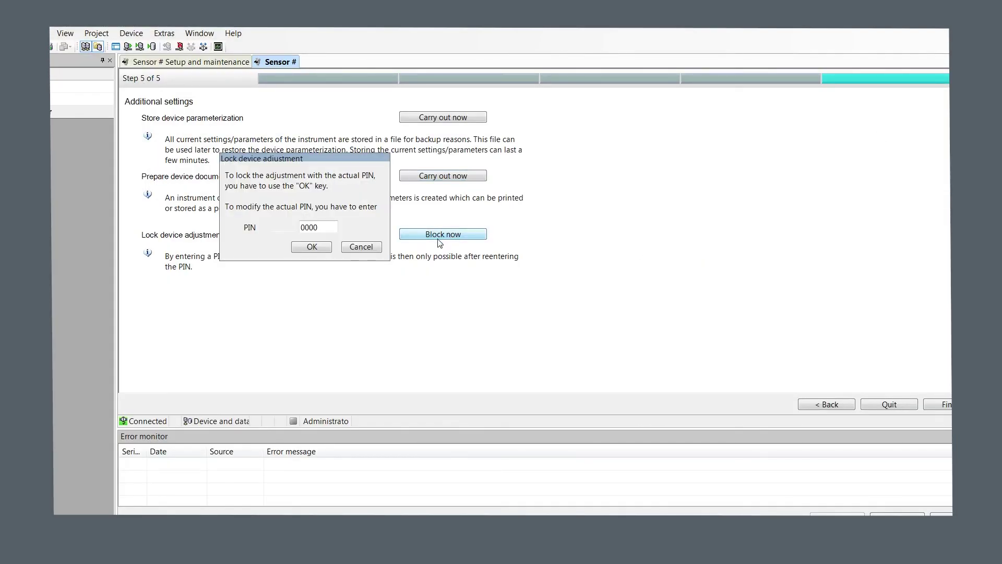
double_click(313, 227)
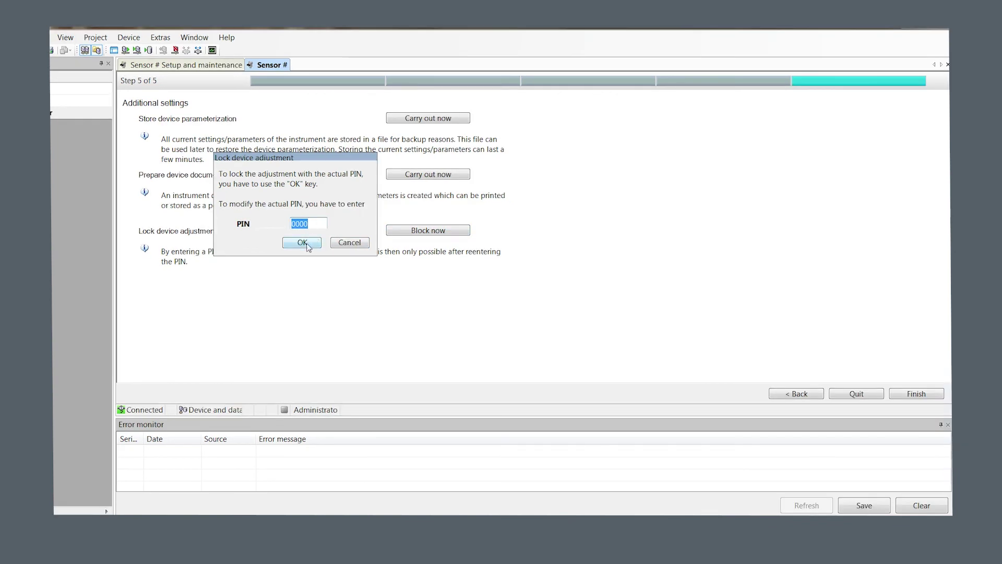
left_click(360, 243)
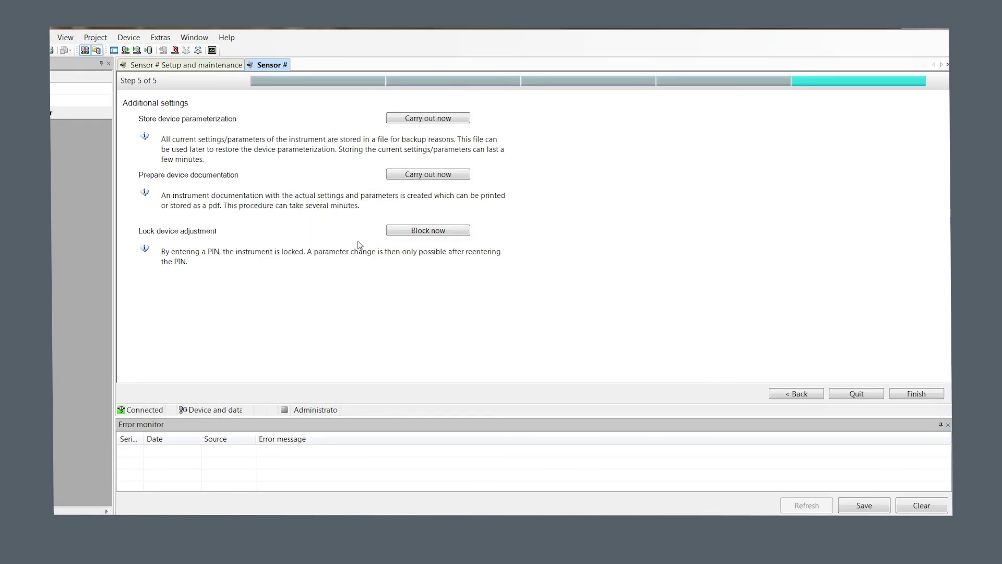
left_click(917, 395)
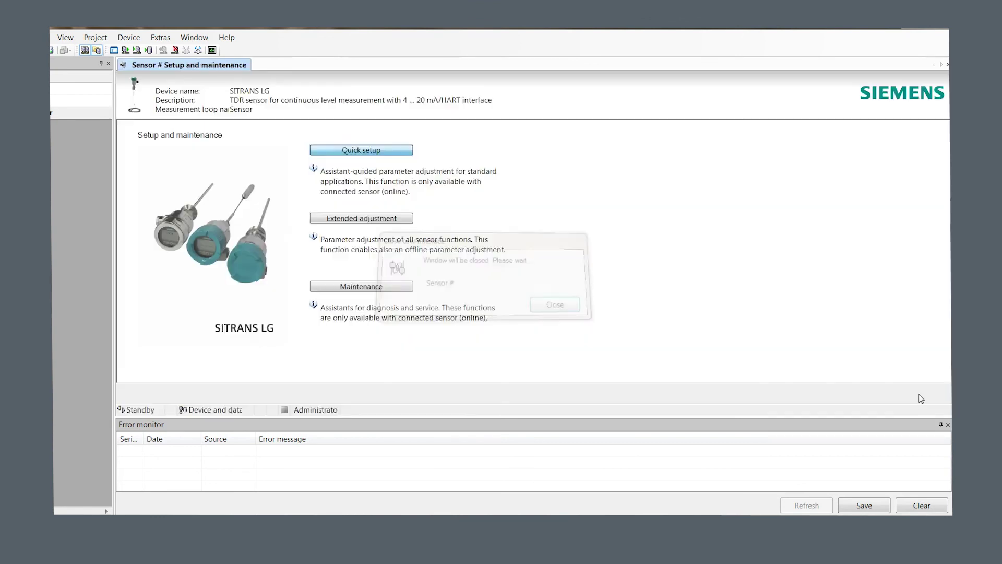